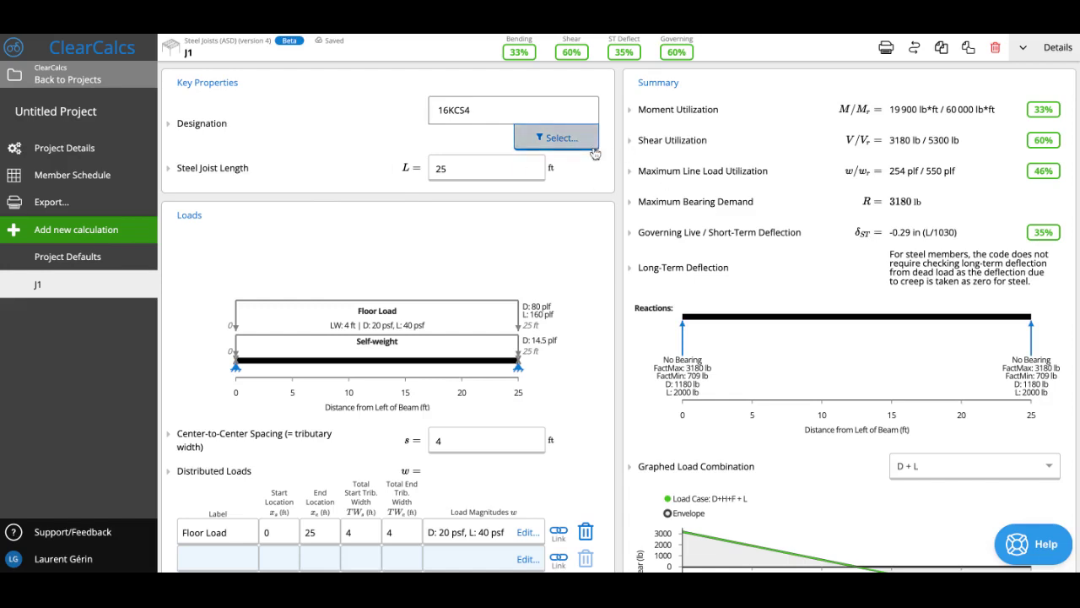
# Check the joist's 25 ft length and 4 ft spacing, leaving both unchanged
pyautogui.click(473, 174)
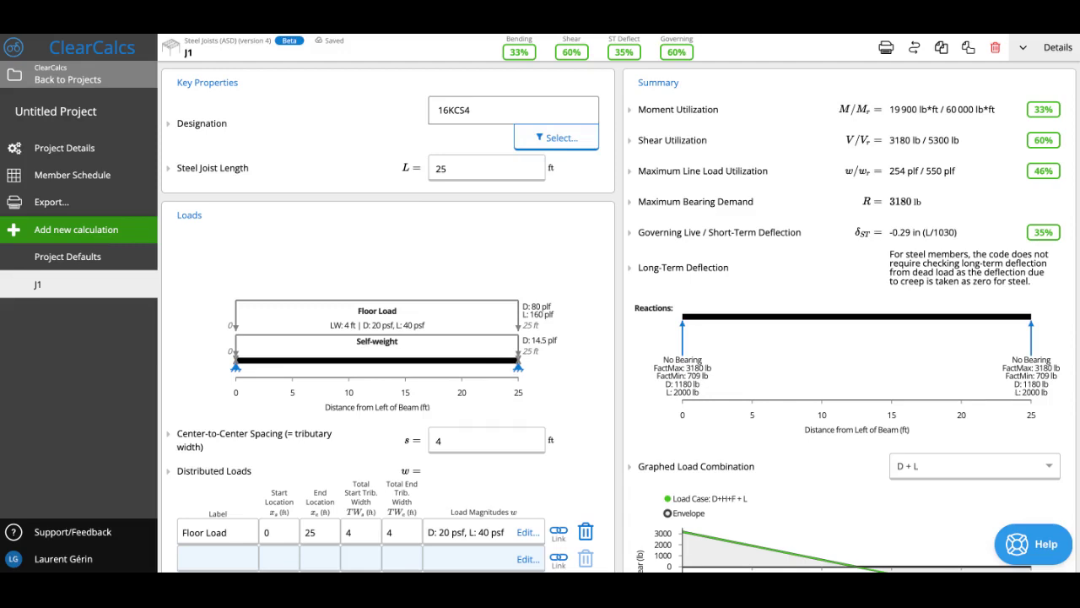
pyautogui.scroll(-3, 620, 306)
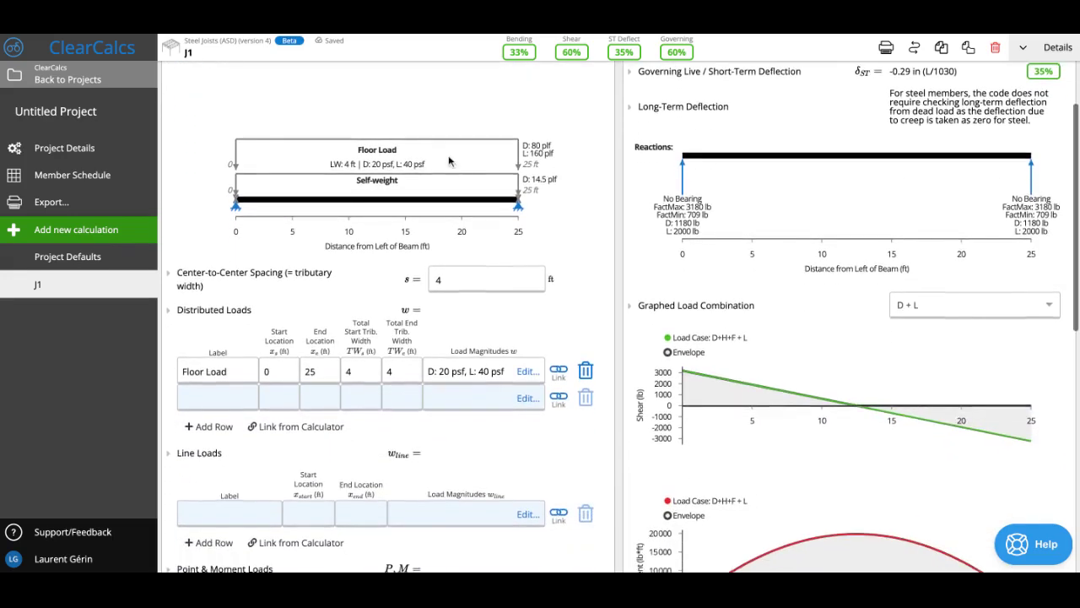
pyautogui.scroll(1, 439, 299)
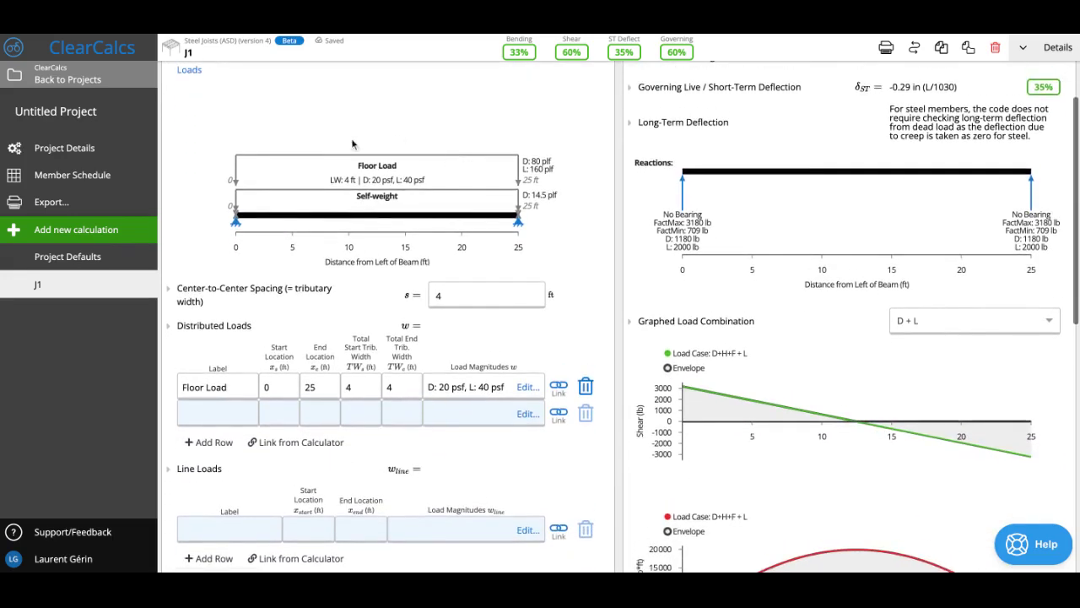
pyautogui.click(468, 292)
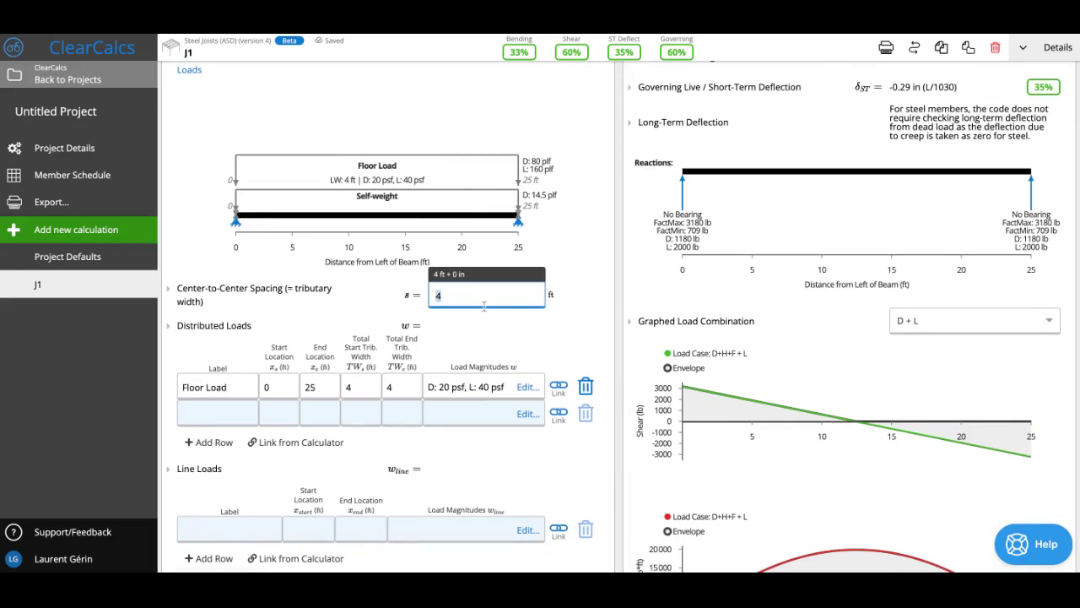
pyautogui.click(586, 274)
pyautogui.scroll(-1, 528, 281)
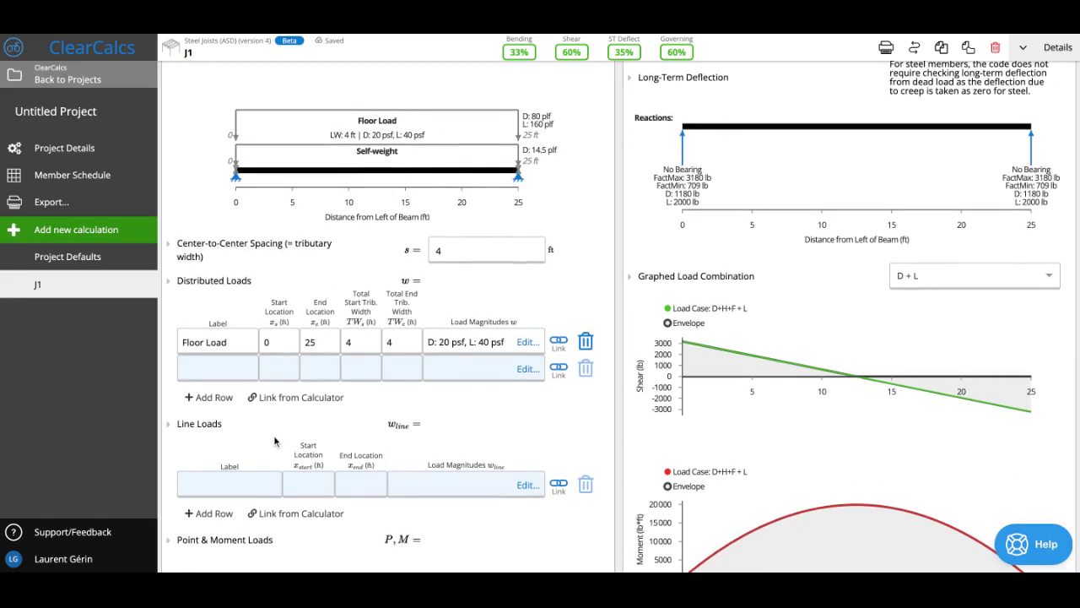
# View the Floor Load's 20 psf dead and 40 psf live magnitudes without changes
pyautogui.click(474, 339)
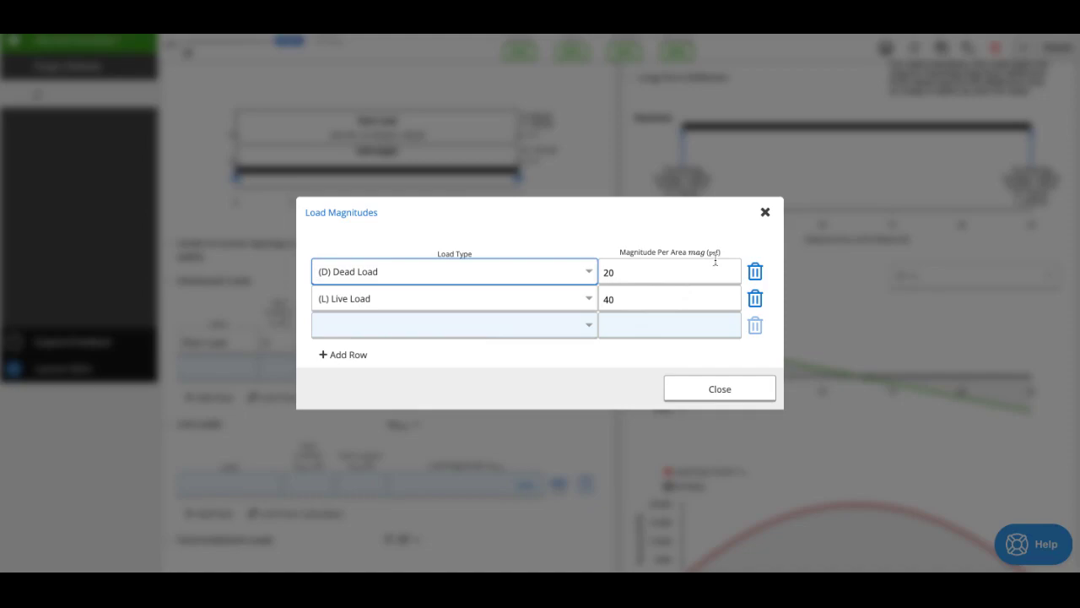
pyautogui.click(765, 213)
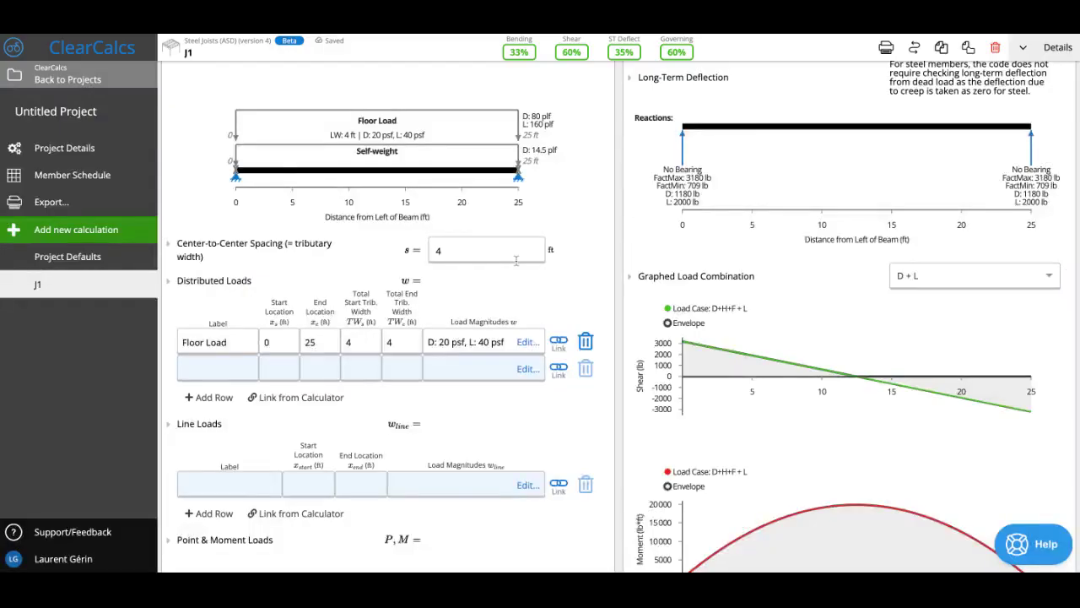
pyautogui.scroll(-2, 481, 327)
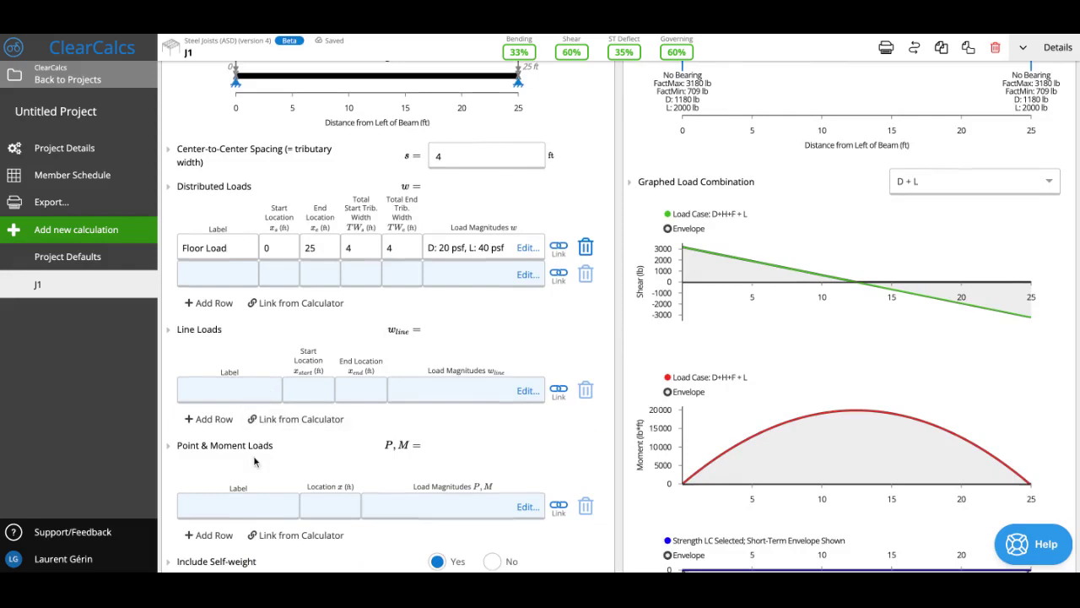
pyautogui.scroll(-1, 253, 455)
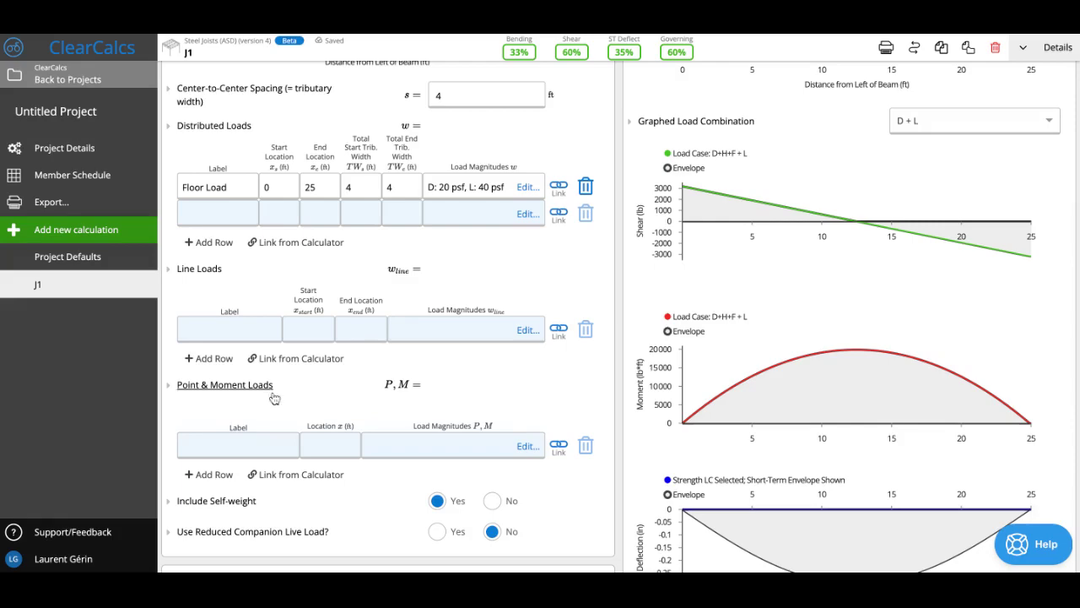
pyautogui.scroll(-1, 275, 397)
# Add point load 'RTU 1' at 16 ft with a 1400 lb dead vertical load
pyautogui.click(228, 364)
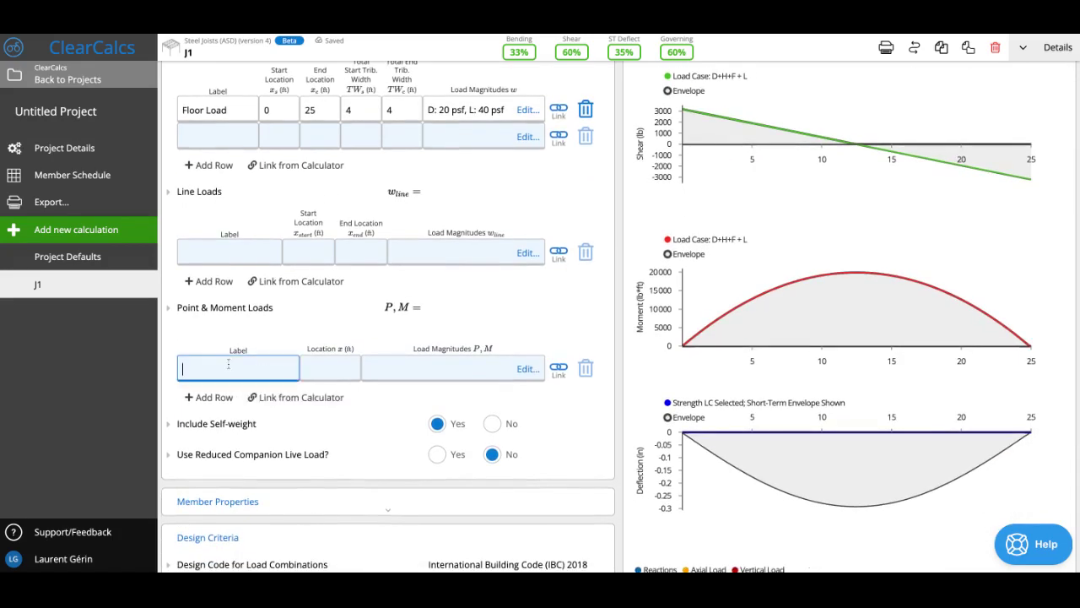
pyautogui.write('RTU 1')
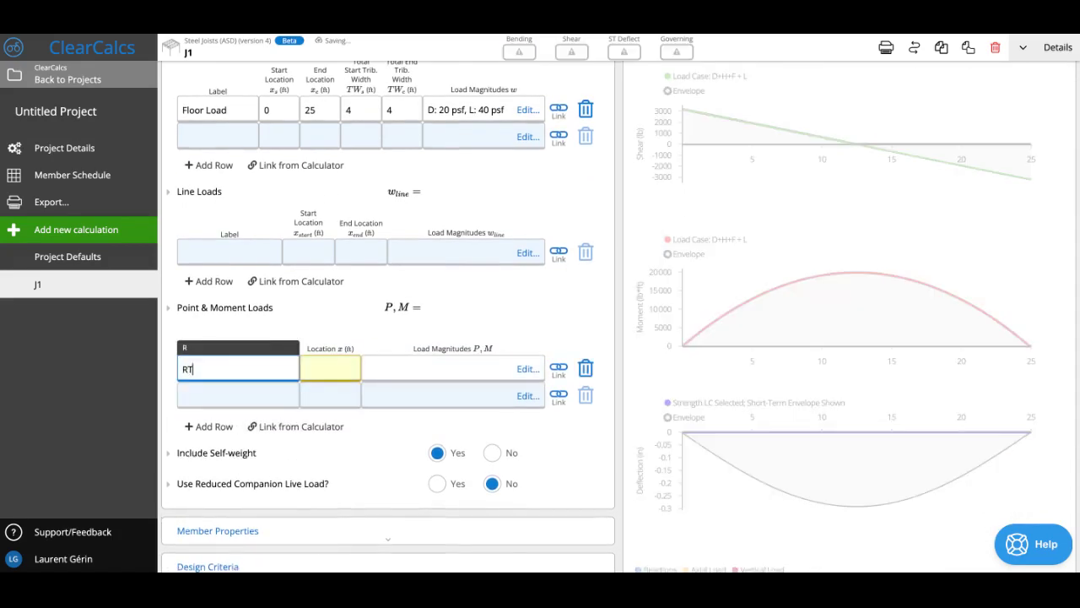
pyautogui.click(321, 367)
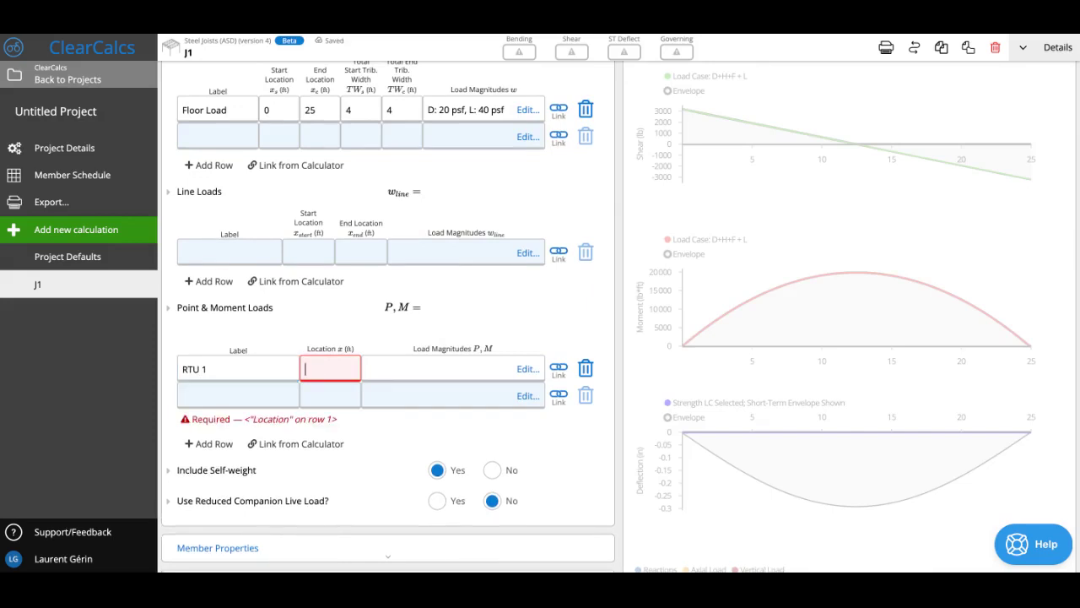
pyautogui.write('16')
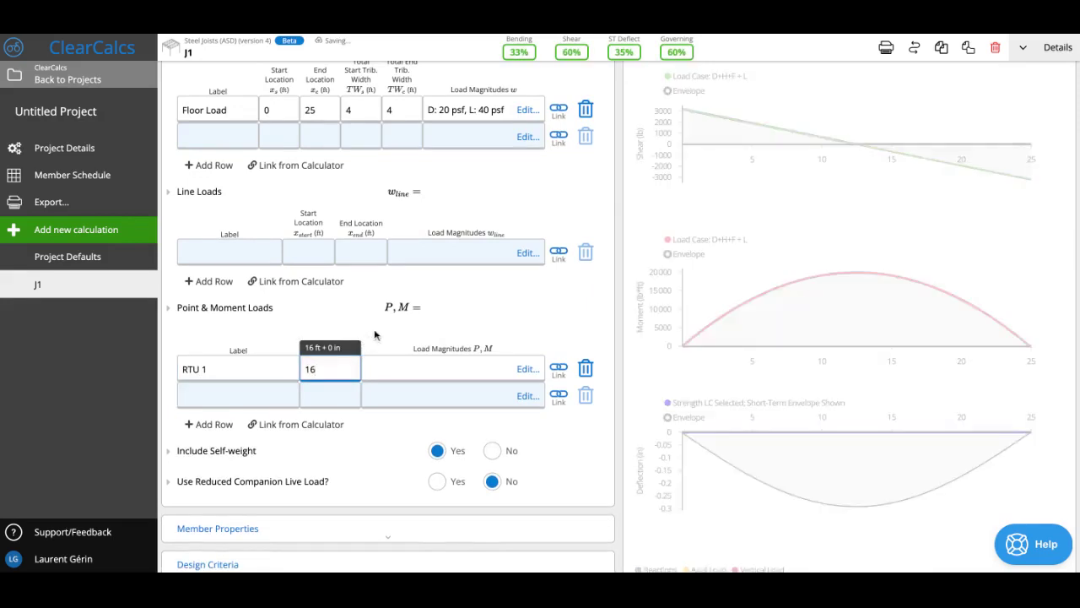
pyautogui.click(422, 366)
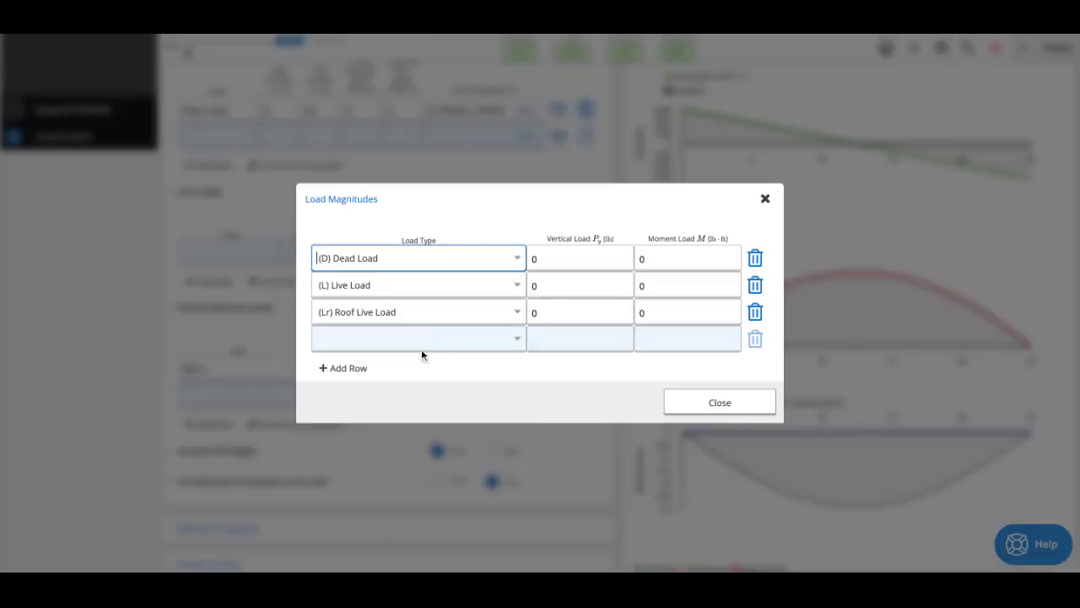
pyautogui.click(584, 263)
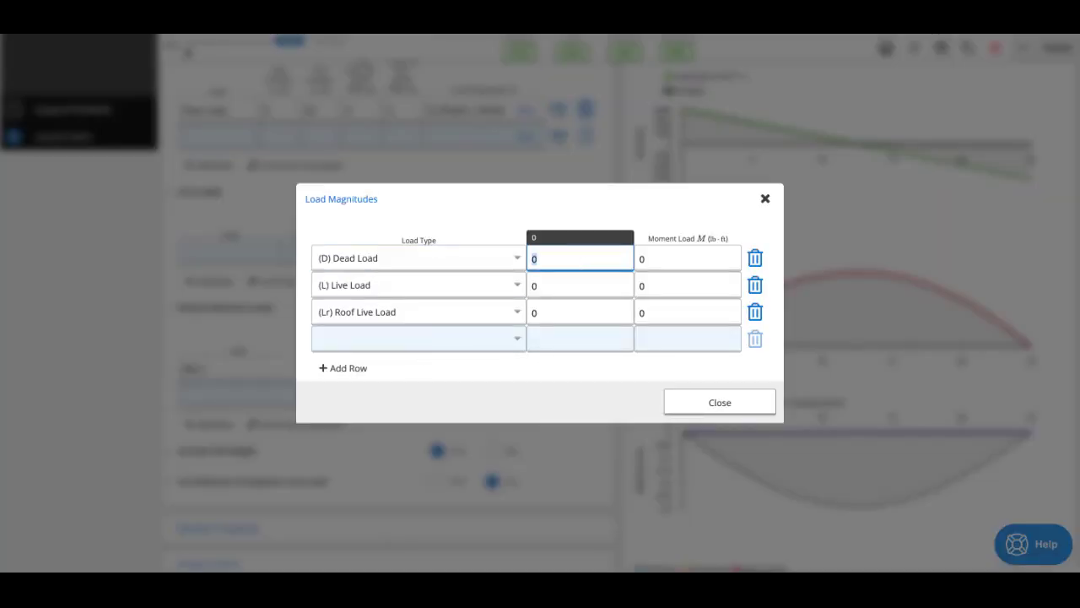
pyautogui.write('1400')
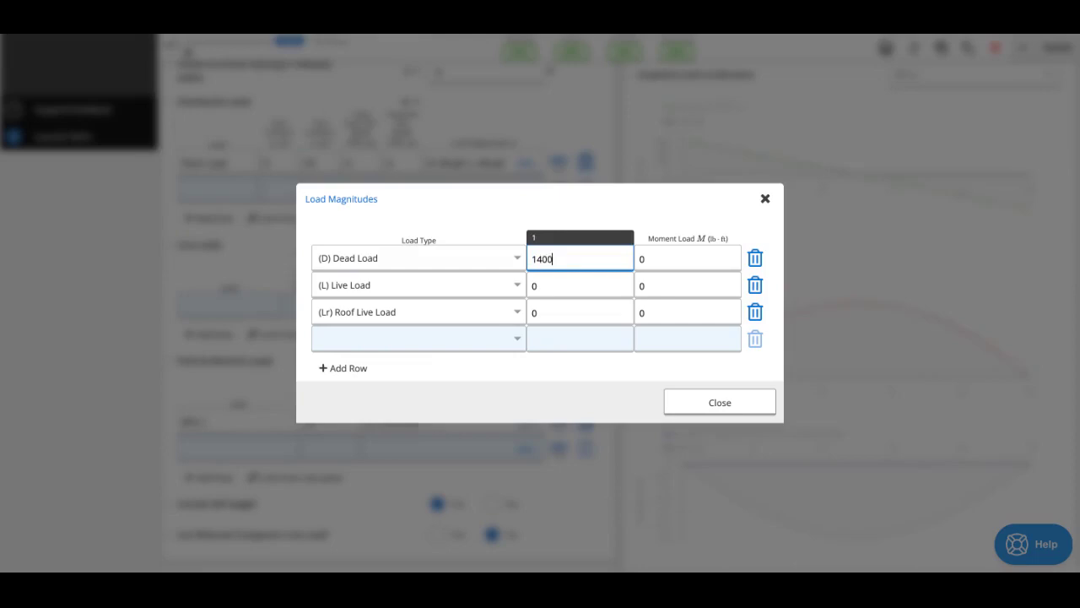
pyautogui.click(748, 399)
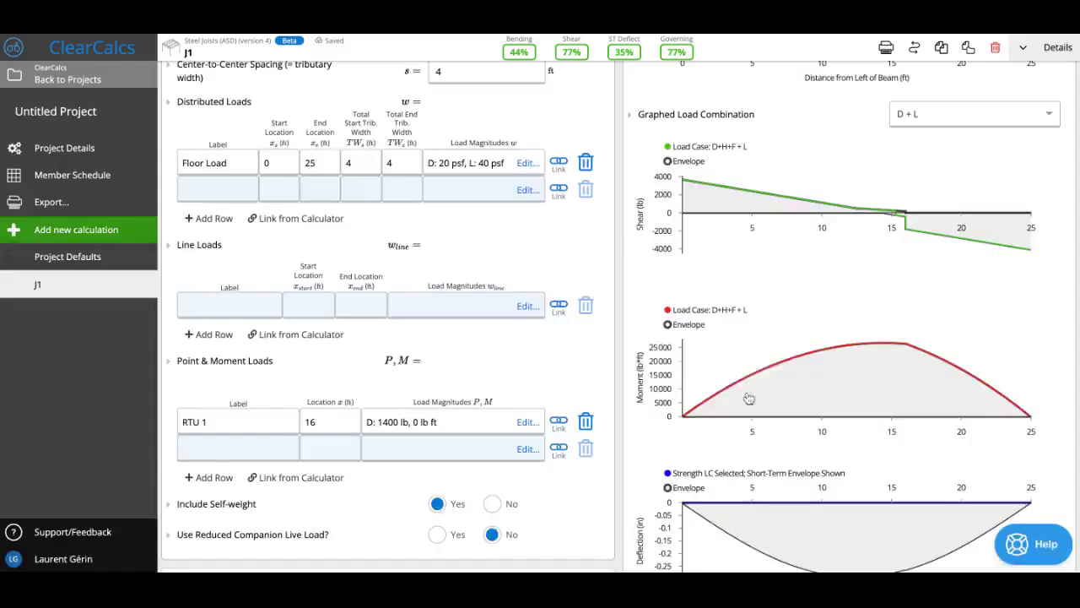
# Scroll back to the summary and highlight the RTU 1 point-load warning note
pyautogui.scroll(3, 565, 252)
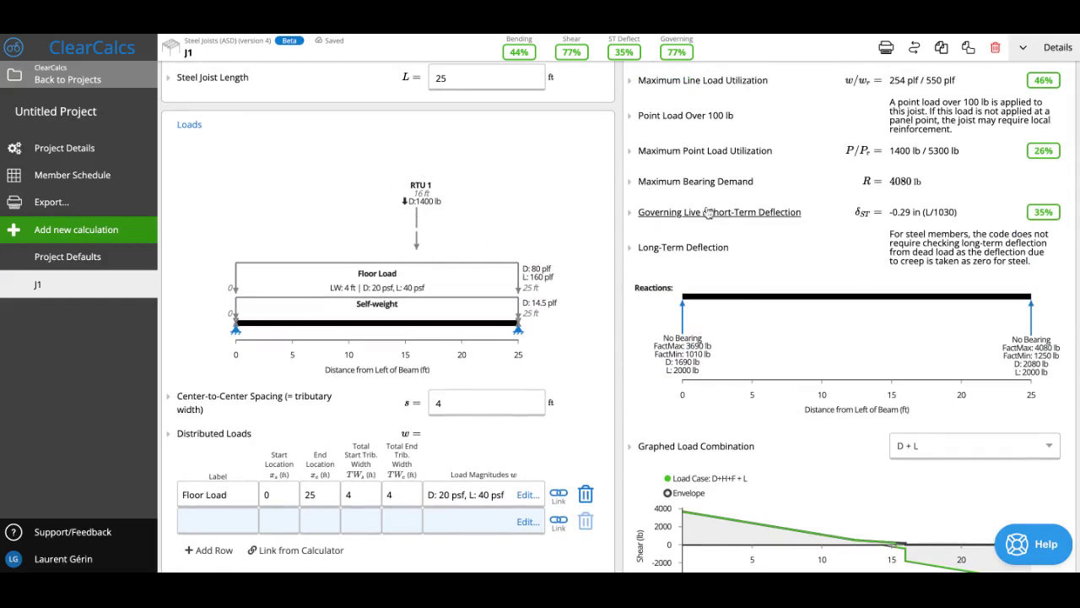
pyautogui.scroll(1, 711, 214)
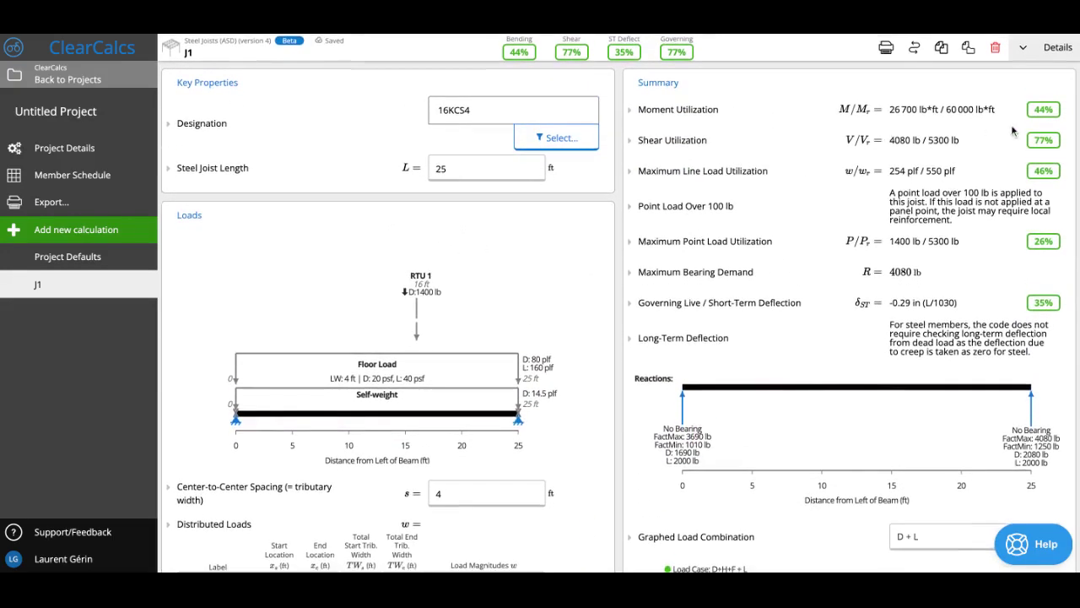
pyautogui.moveTo(895, 192); pyautogui.dragTo(940, 211)
pyautogui.tripleClick(892, 194)
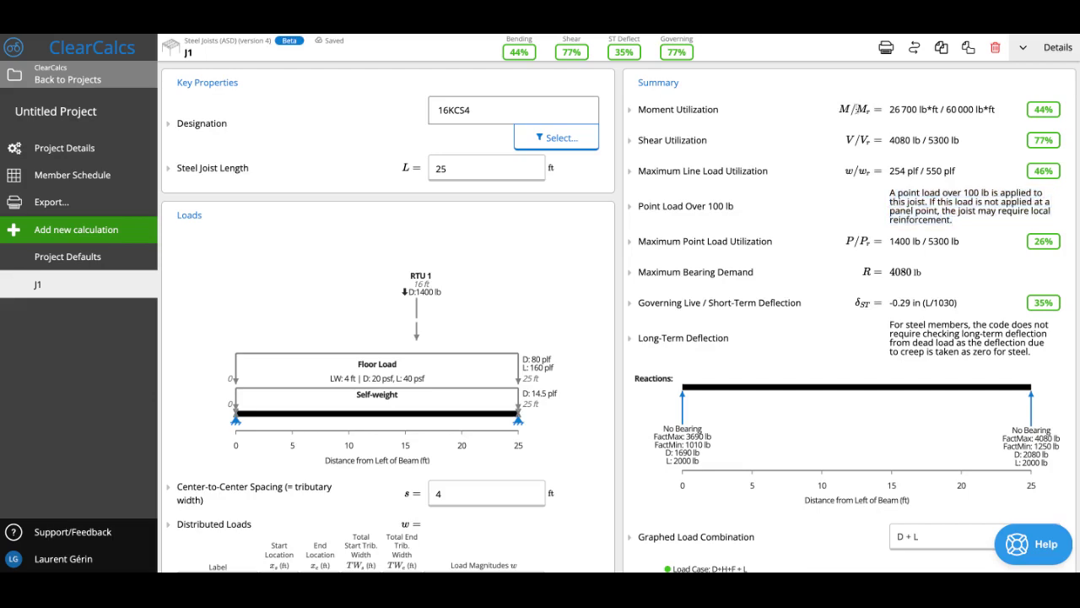
pyautogui.moveTo(838, 110); pyautogui.dragTo(1004, 112)
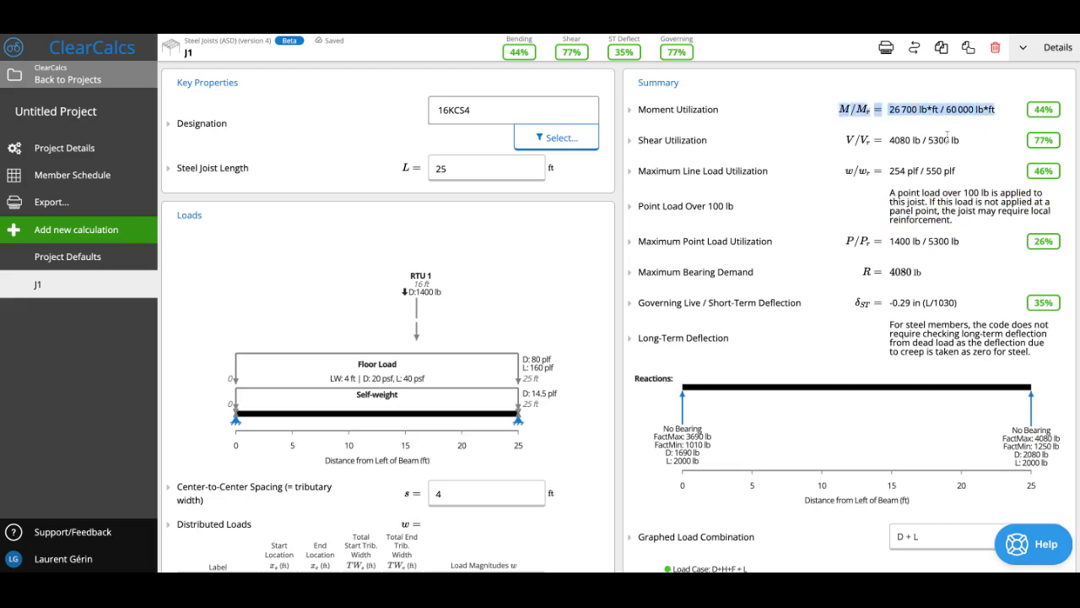
pyautogui.moveTo(951, 140); pyautogui.dragTo(846, 140)
pyautogui.click(1035, 143)
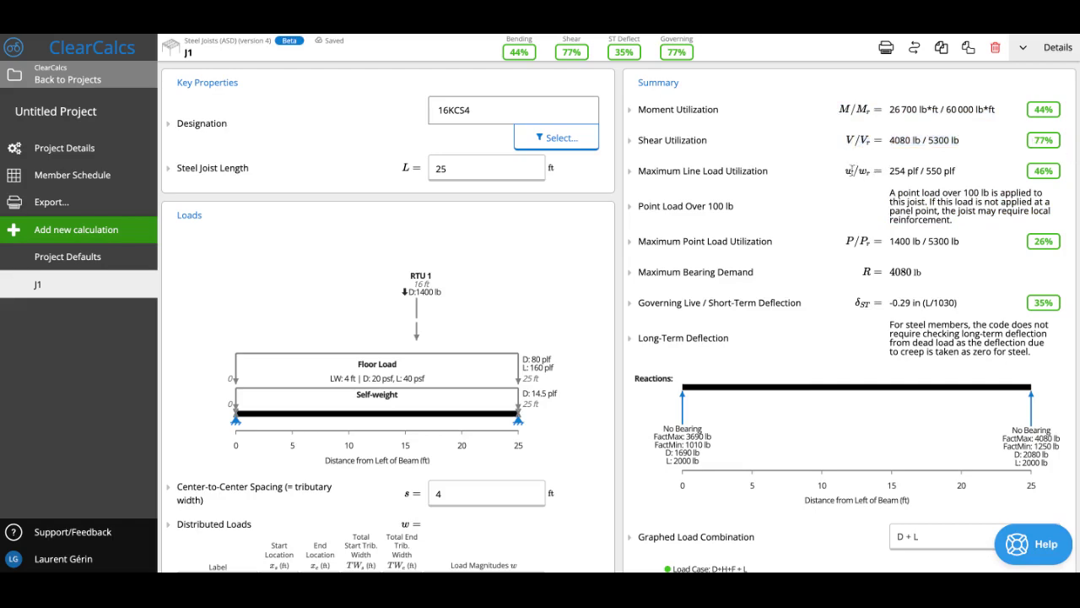
pyautogui.moveTo(847, 171); pyautogui.dragTo(955, 171)
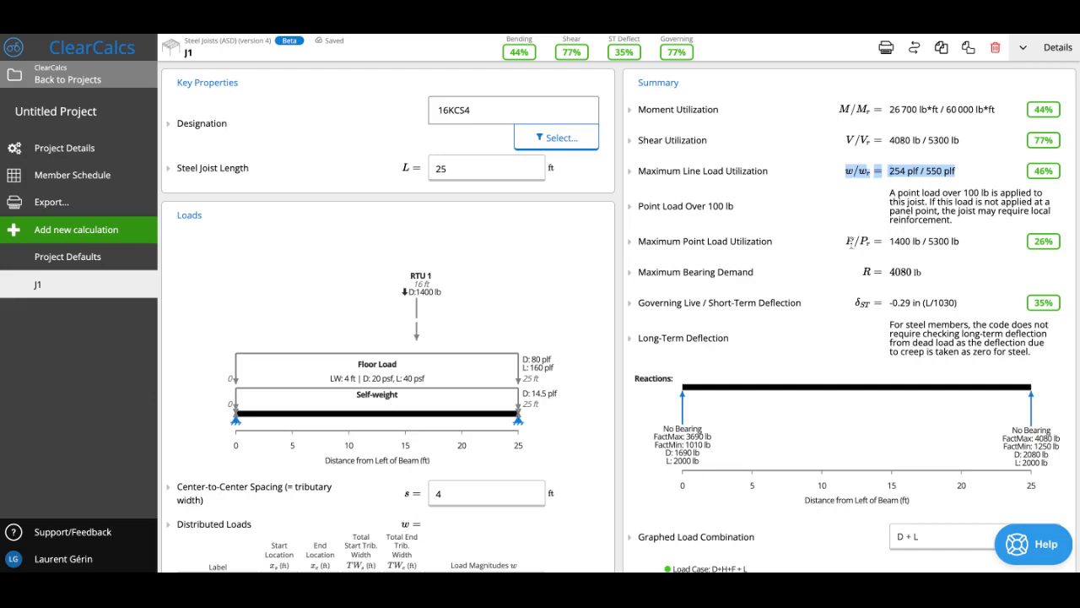
pyautogui.moveTo(852, 242); pyautogui.dragTo(956, 242)
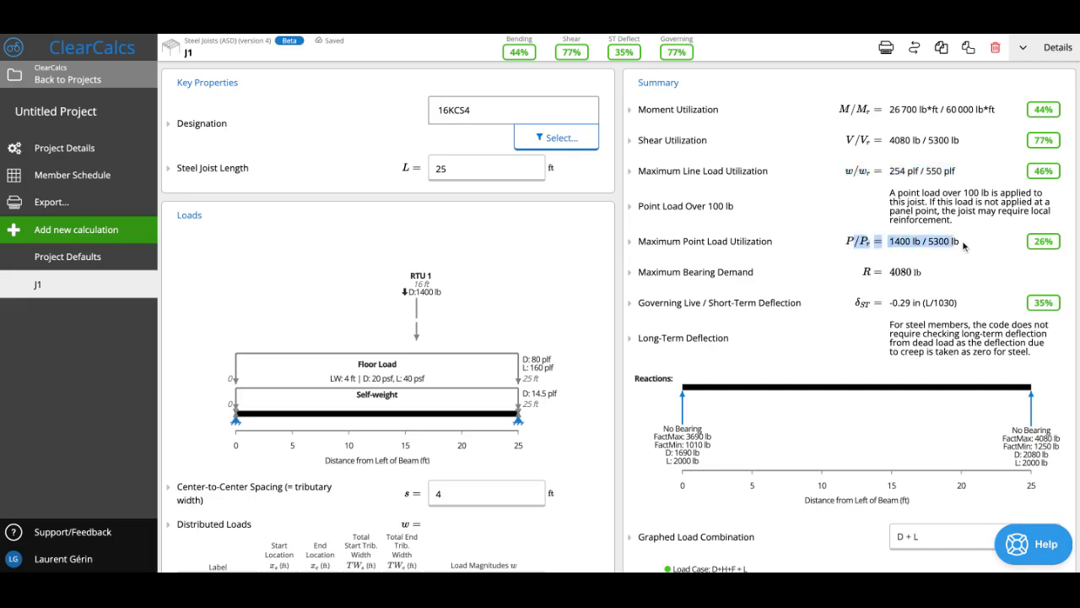
pyautogui.click(964, 246)
pyautogui.scroll(-2, 620, 309)
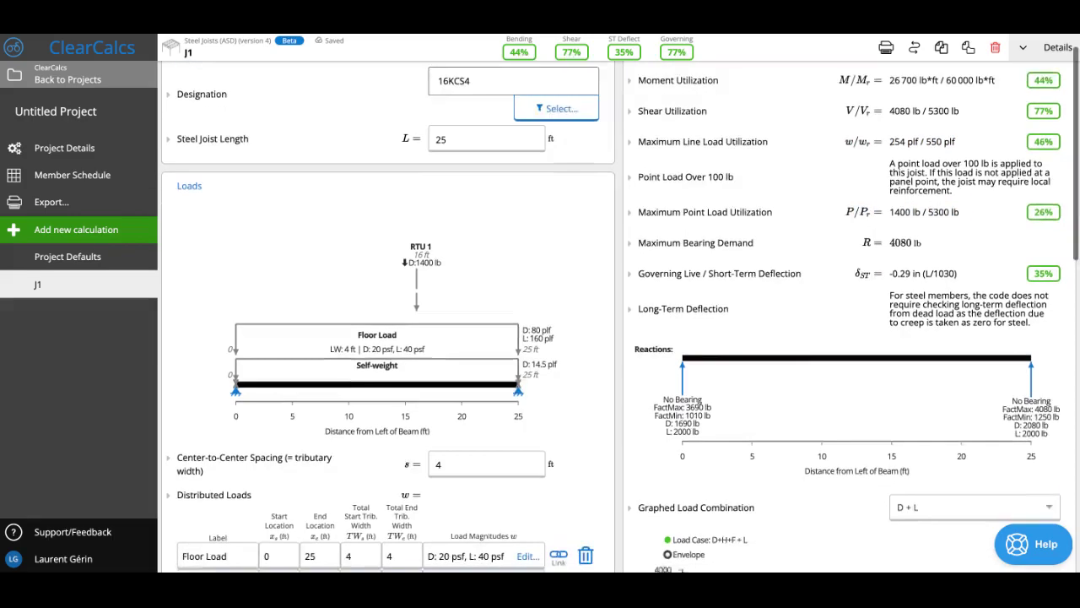
pyautogui.moveTo(958, 230)
pyautogui.mouseDown()
pyautogui.moveTo(888, 229)
pyautogui.moveTo(948, 230)
pyautogui.mouseUp()
pyautogui.click(902, 230)
pyautogui.scroll(-4, 949, 229)
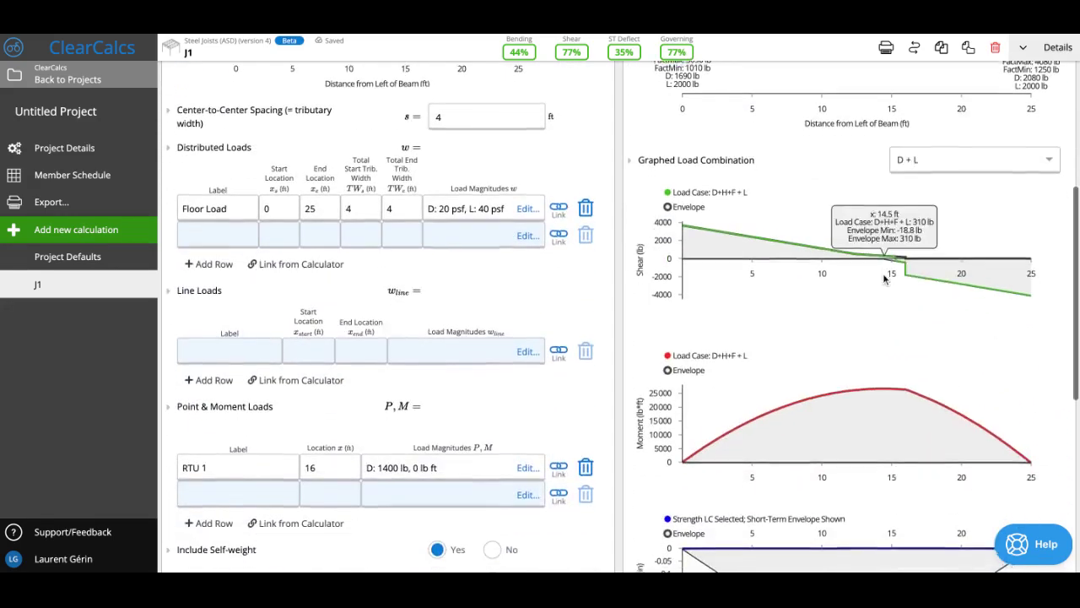
pyautogui.scroll(-1, 882, 253)
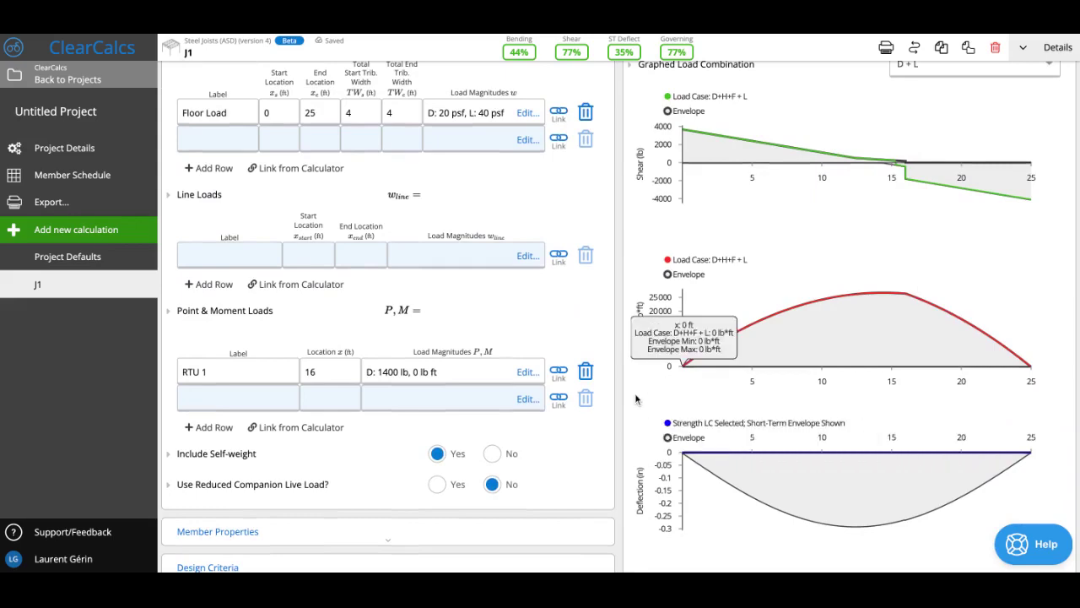
pyautogui.scroll(1, 637, 401)
pyautogui.scroll(-1, 640, 405)
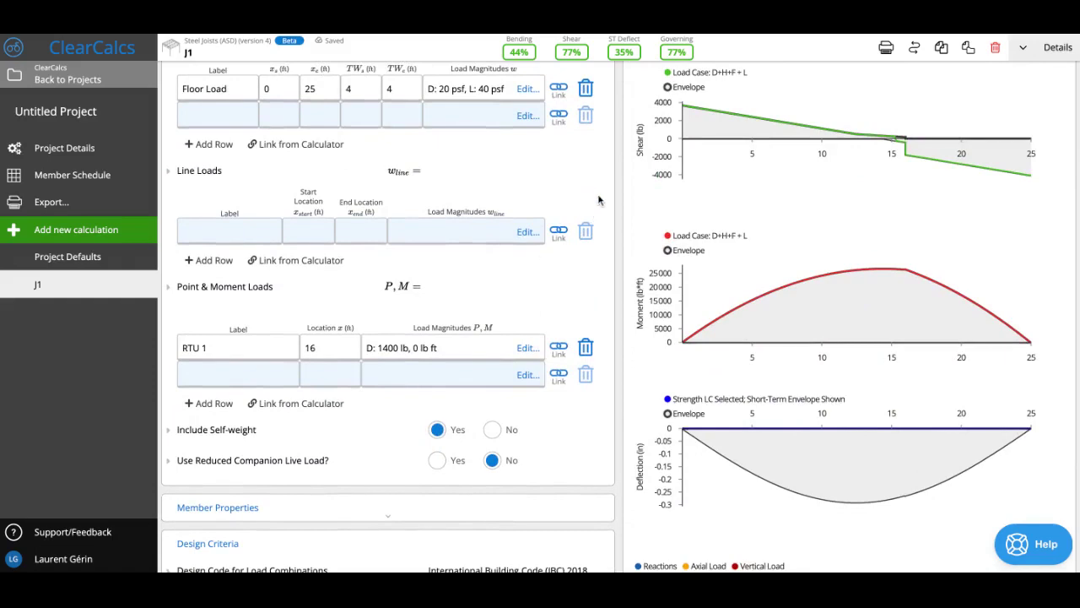
pyautogui.scroll(1, 597, 195)
pyautogui.scroll(6, 597, 194)
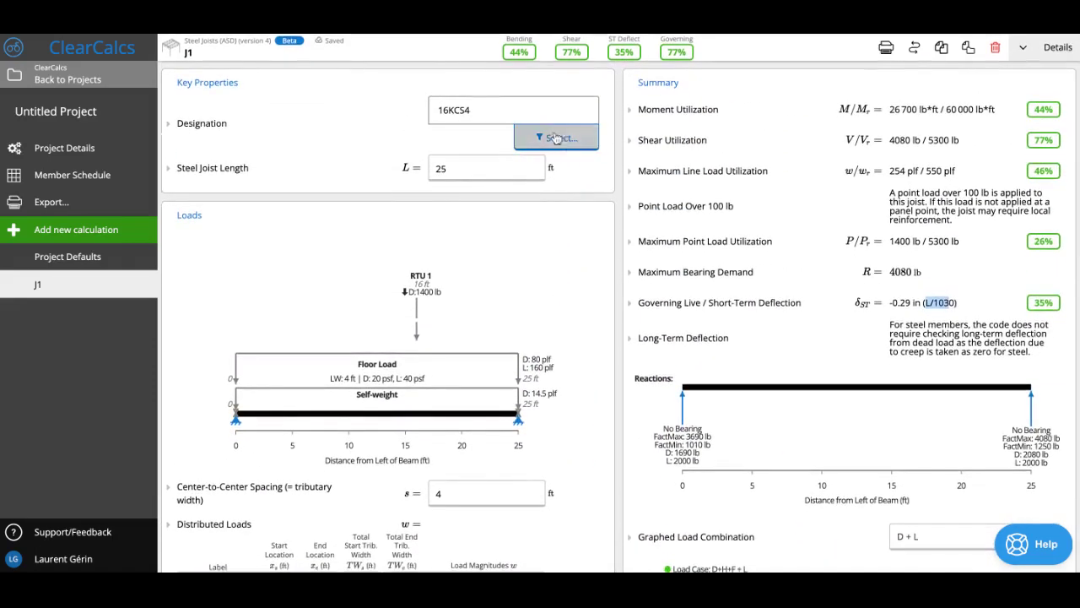
# Filter joist sections by a 14 in, then 16 in, maximum depth and pick 16KCS2
pyautogui.click(558, 142)
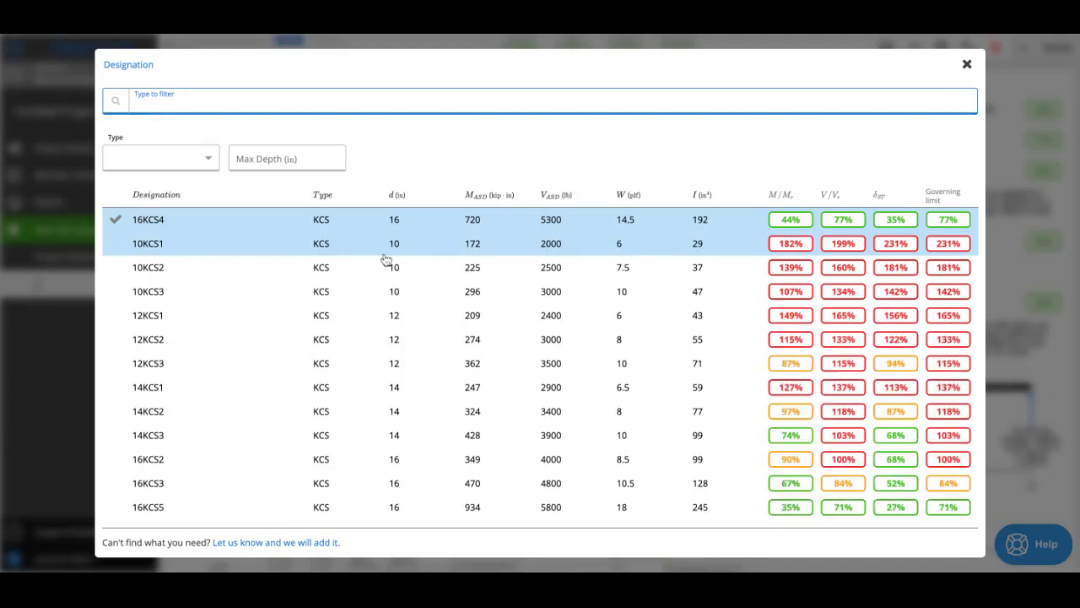
pyautogui.click(310, 162)
pyautogui.write('14')
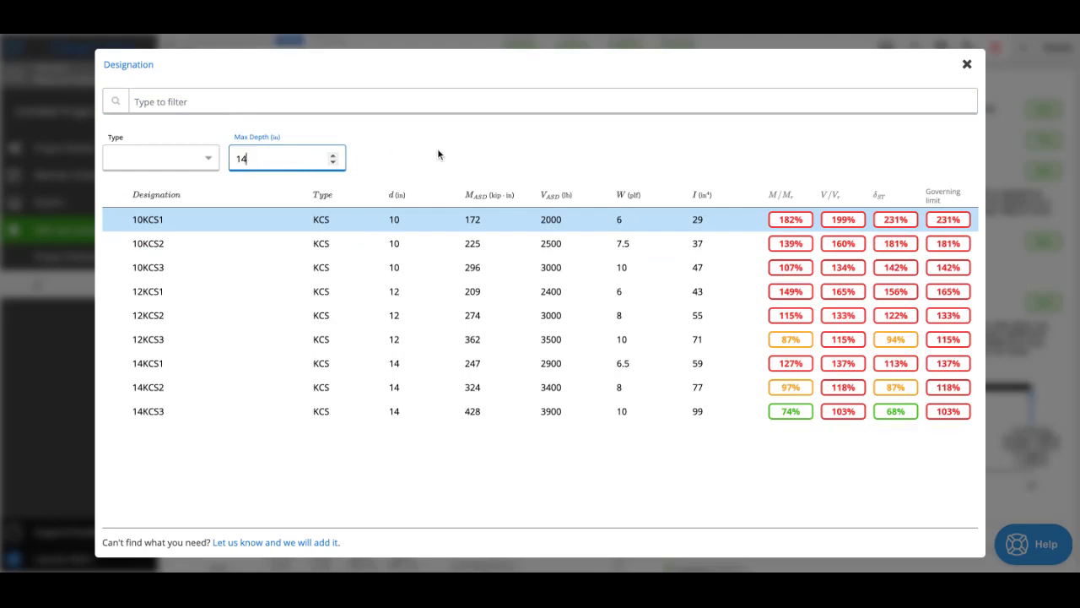
pyautogui.click(523, 142)
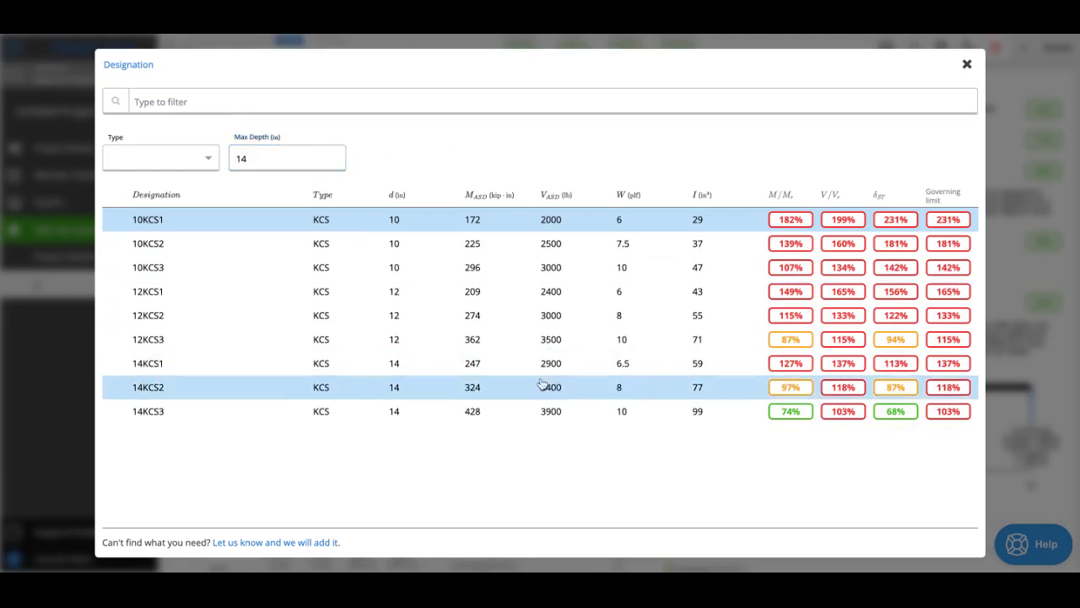
pyautogui.click(268, 159)
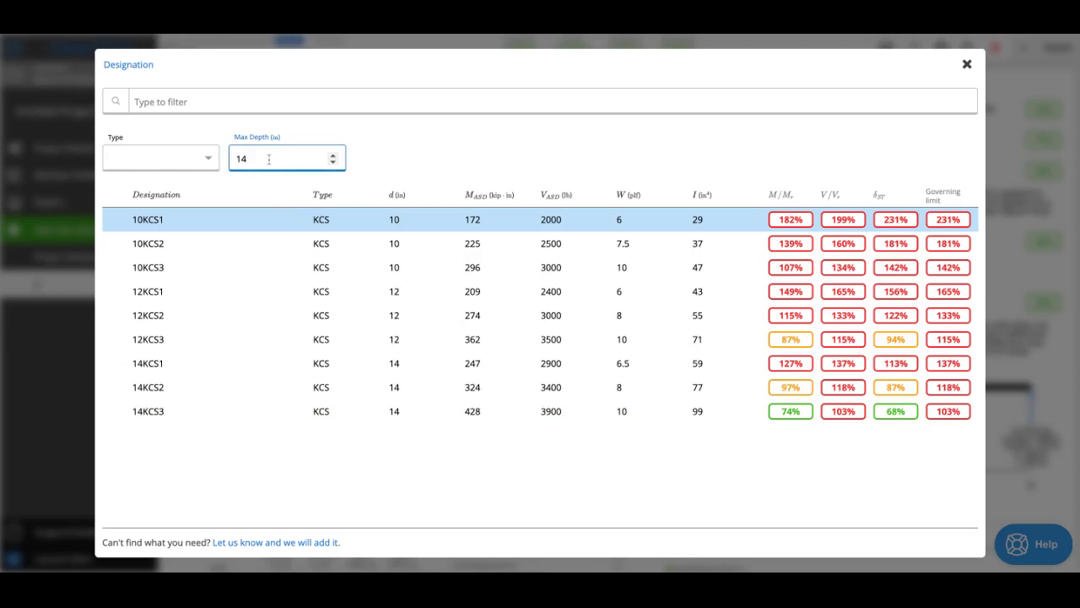
pyautogui.press('BackSpace')
pyautogui.write('6')
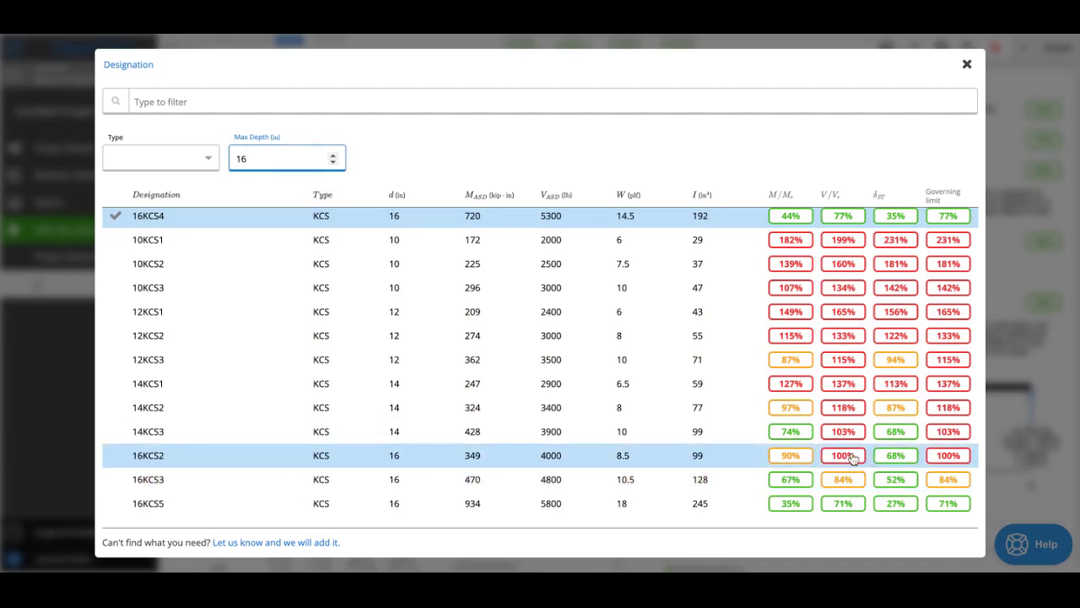
pyautogui.click(853, 458)
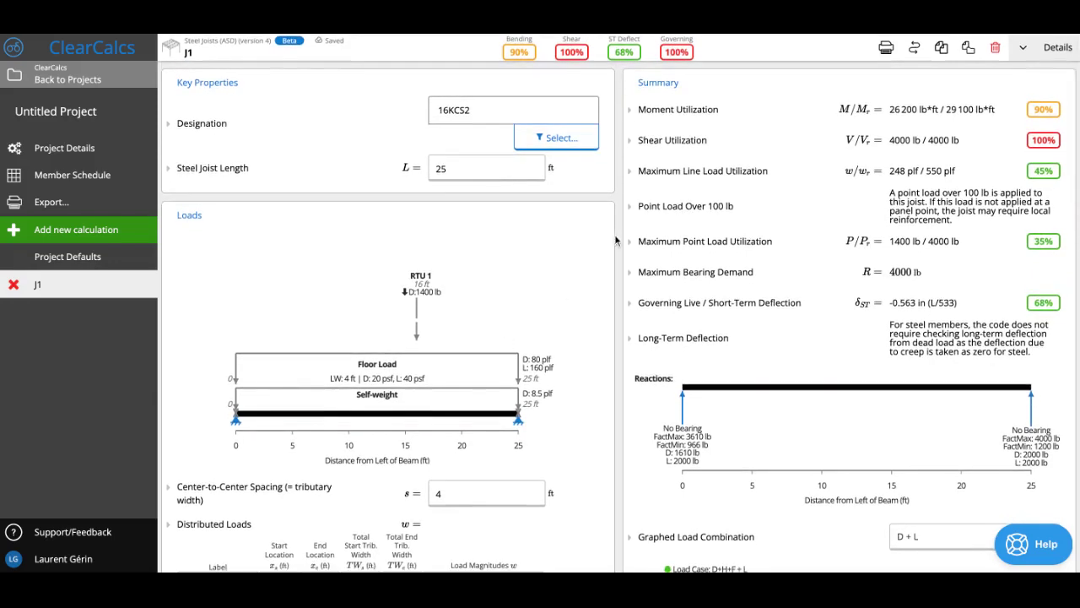
pyautogui.moveTo(947, 419)
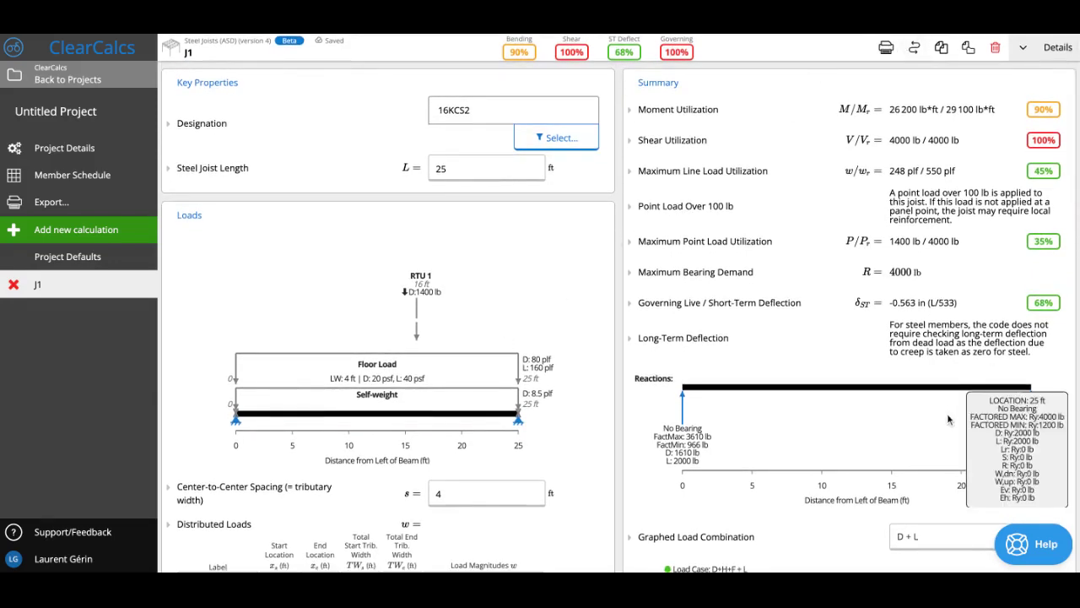
# Start an e-mail question to support from the Help widget's Ask tab
pyautogui.click(1031, 550)
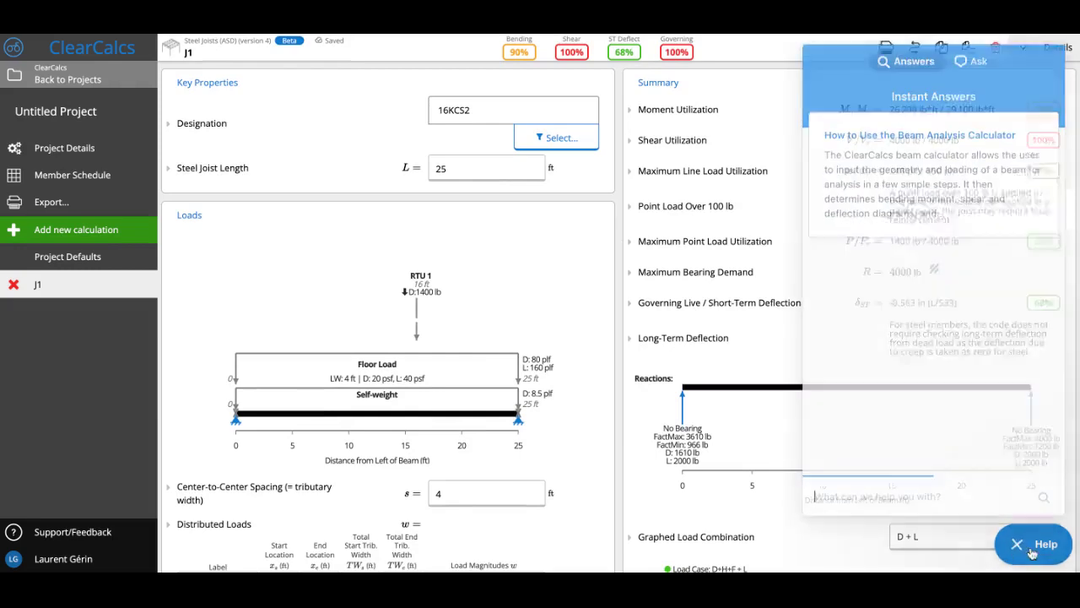
pyautogui.click(967, 60)
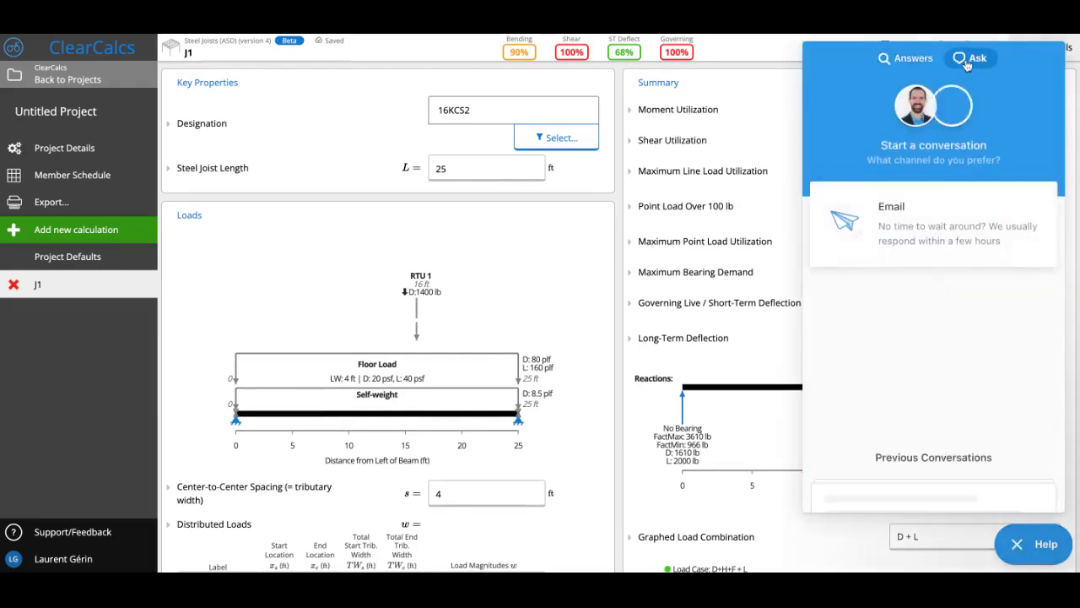
pyautogui.click(894, 224)
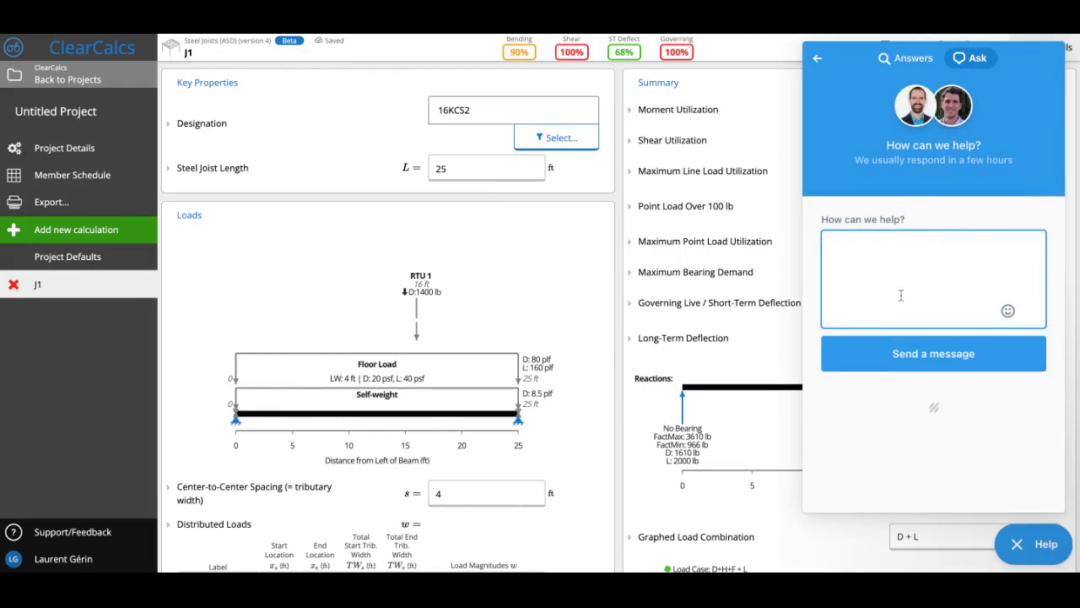